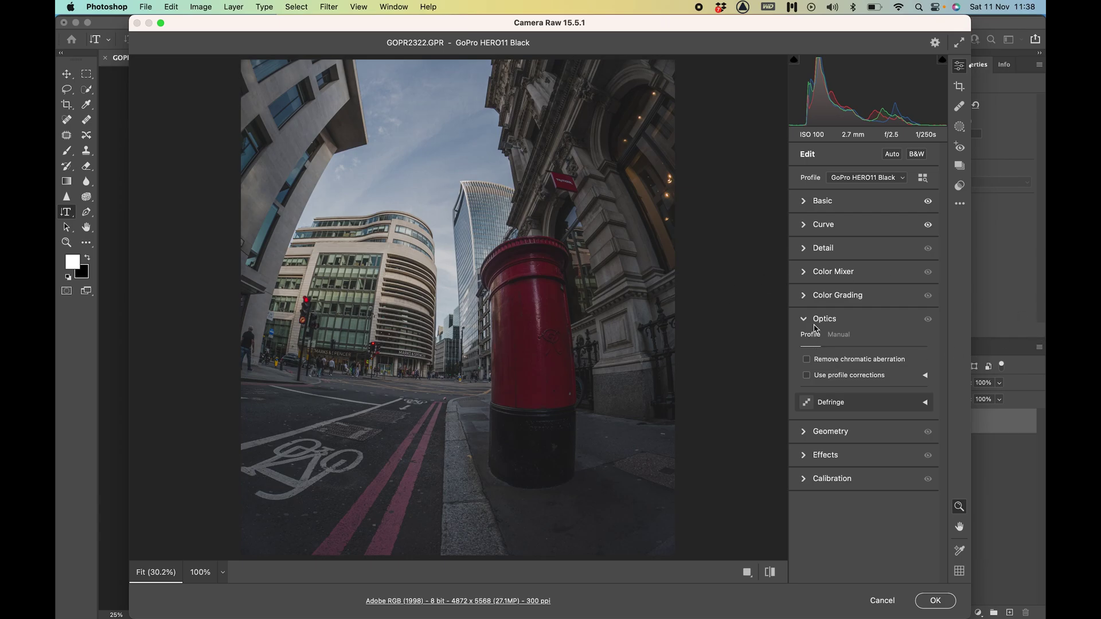
Enable lens profile corrections and set the lens Make to GoPro
left_click(807, 376)
left_click(926, 377)
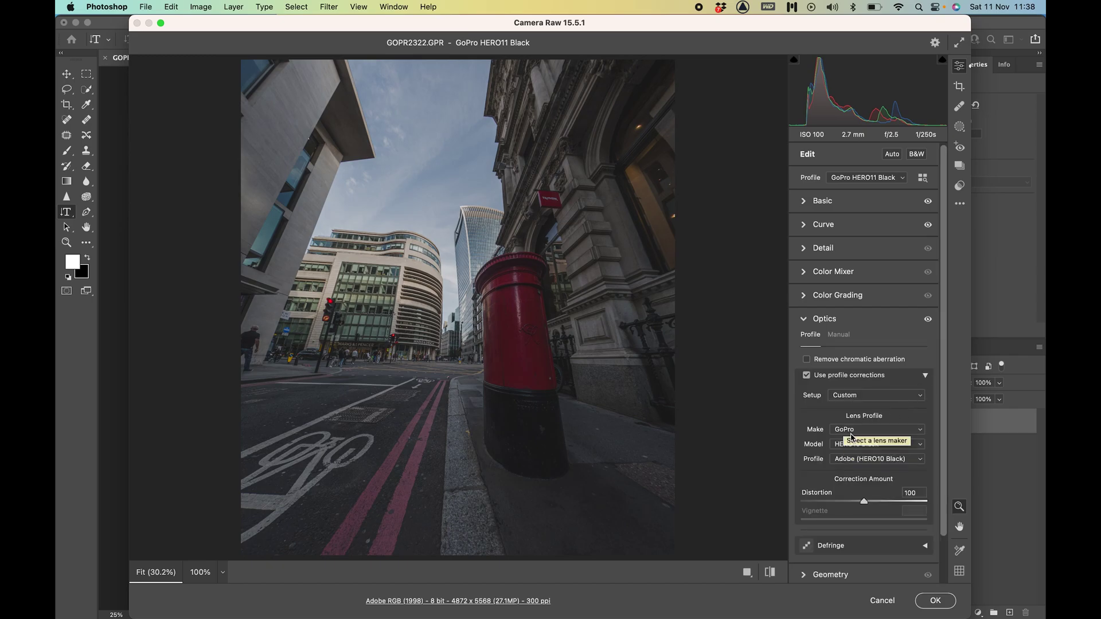
left_click(881, 431)
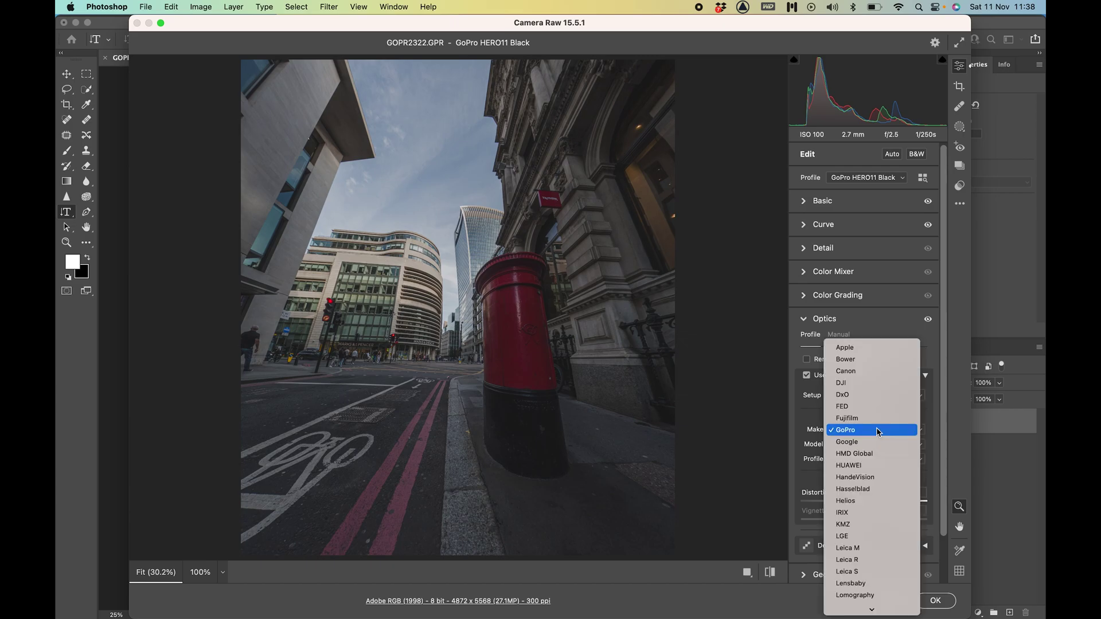
left_click(878, 431)
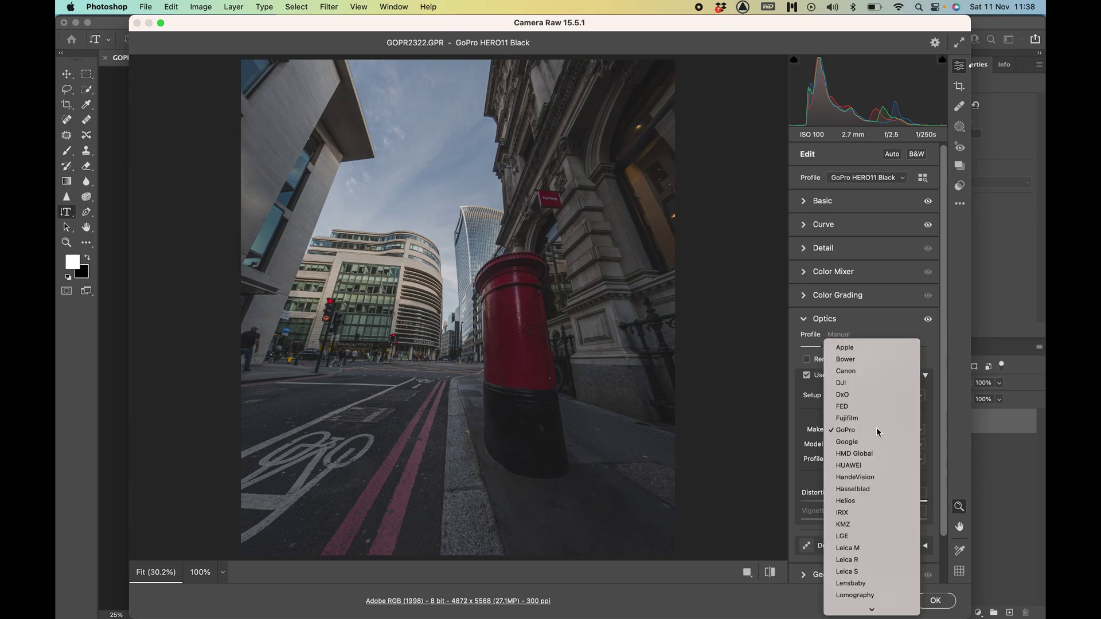
left_click(919, 433)
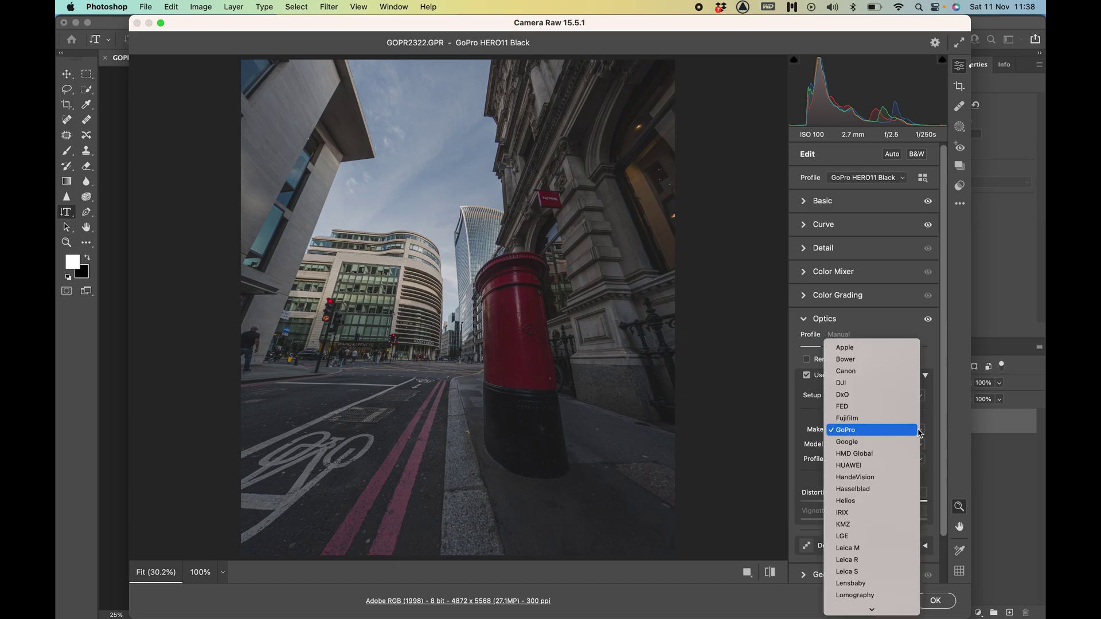
left_click(911, 431)
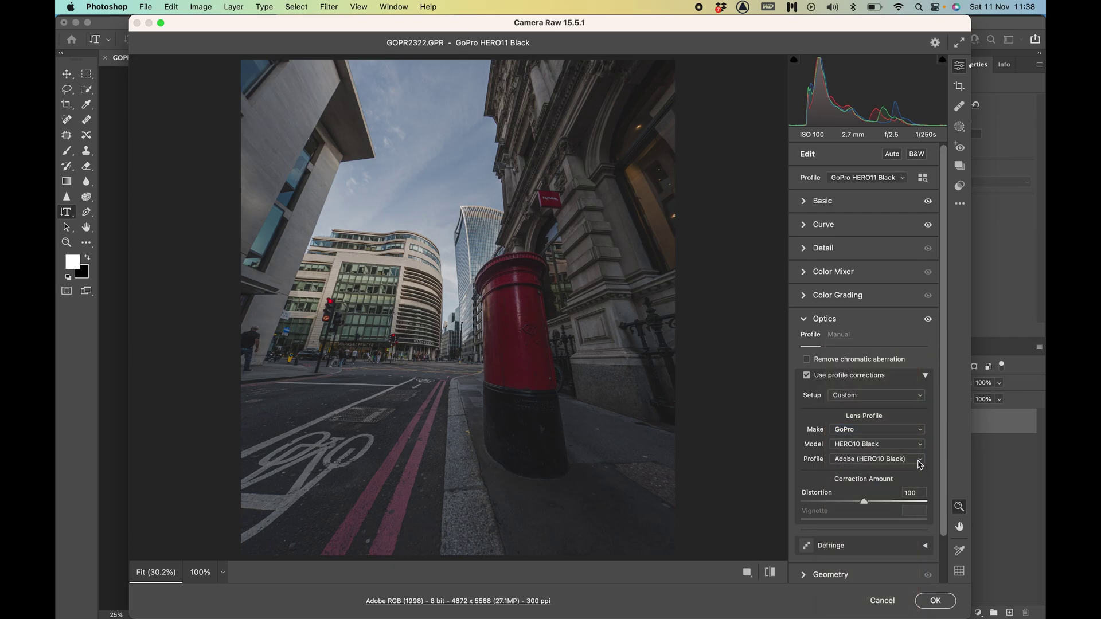
Try the GoPro FUSION model, settle on HERO10 Black, then disable corrections to compare
left_click(919, 463)
left_click(917, 461)
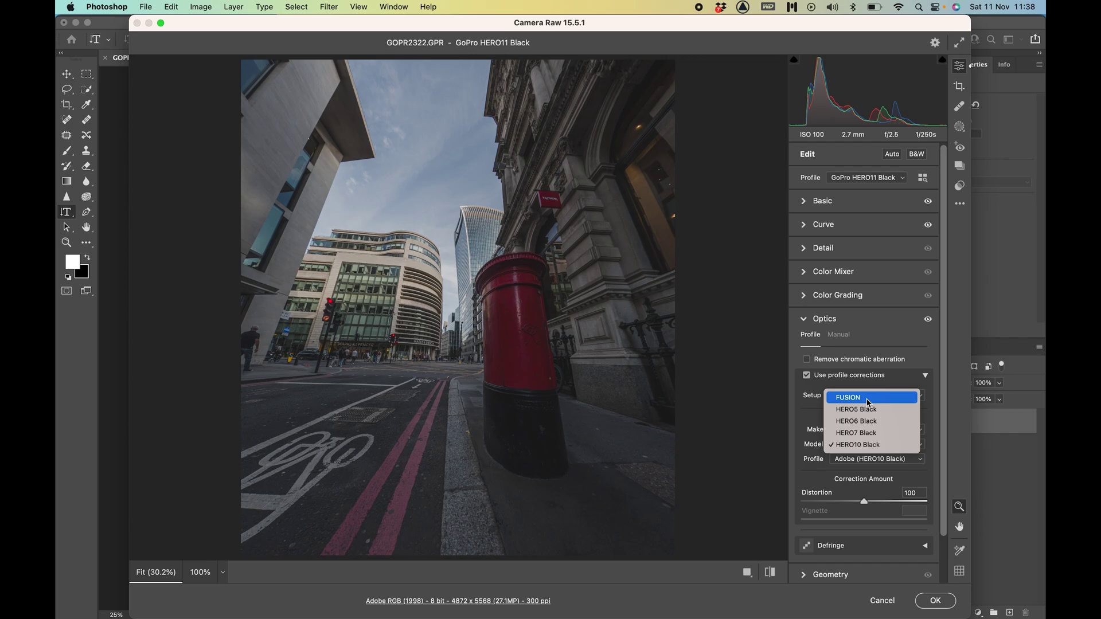
left_click(869, 400)
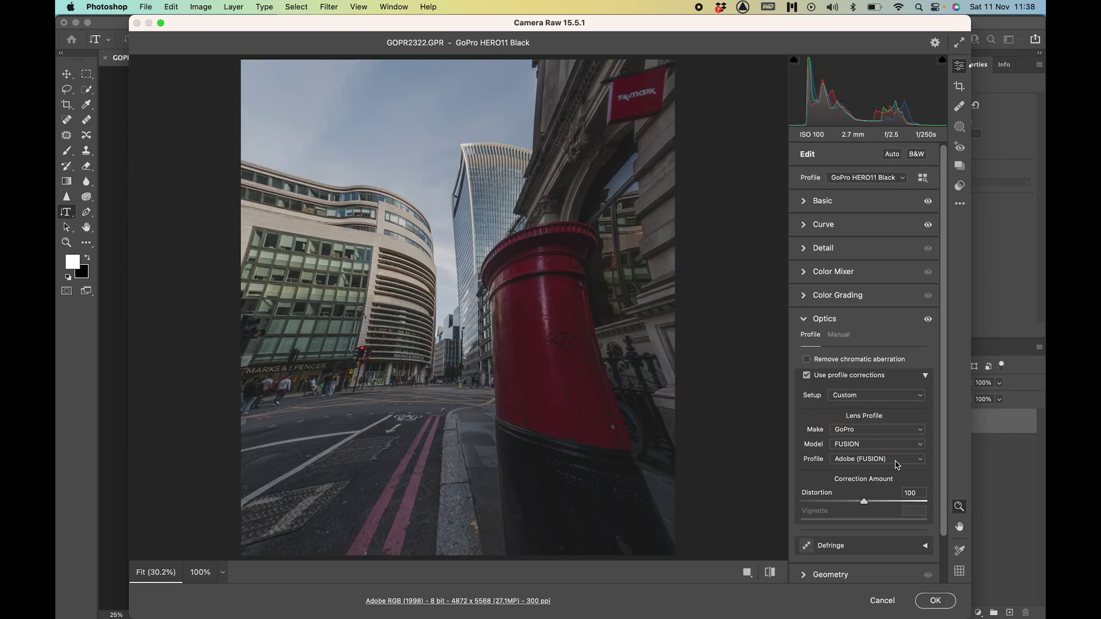
left_click(919, 447)
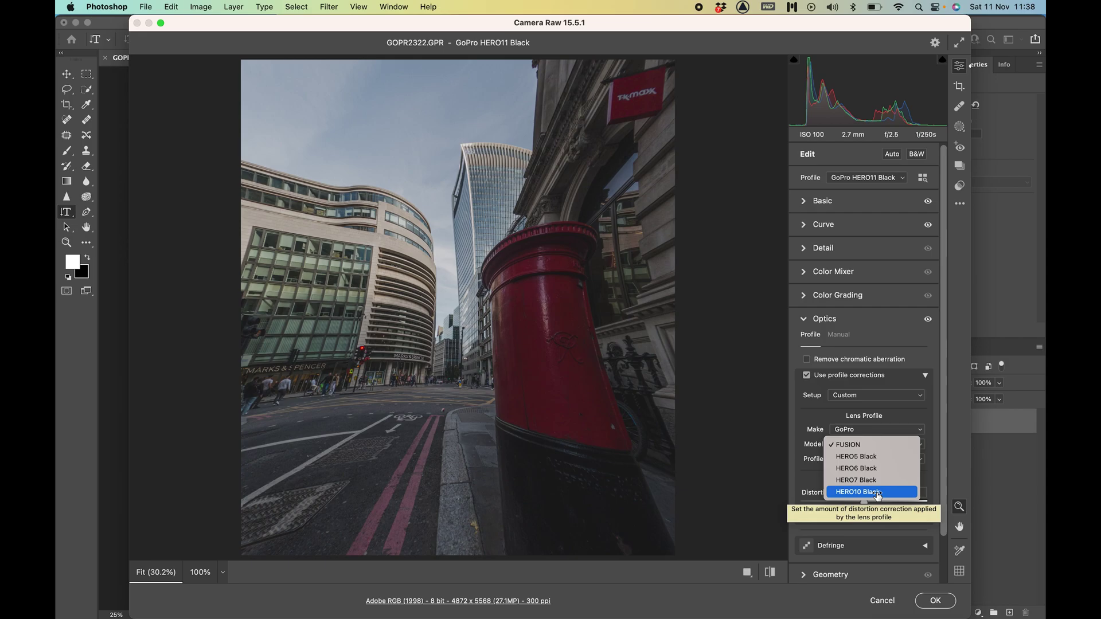
left_click(877, 494)
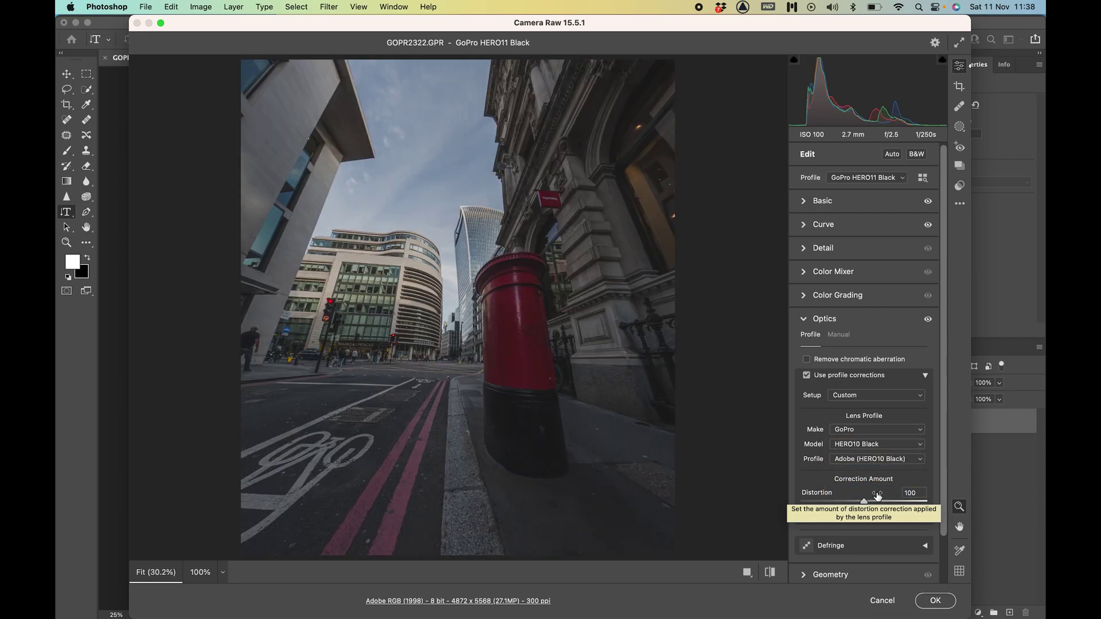
left_click(807, 376)
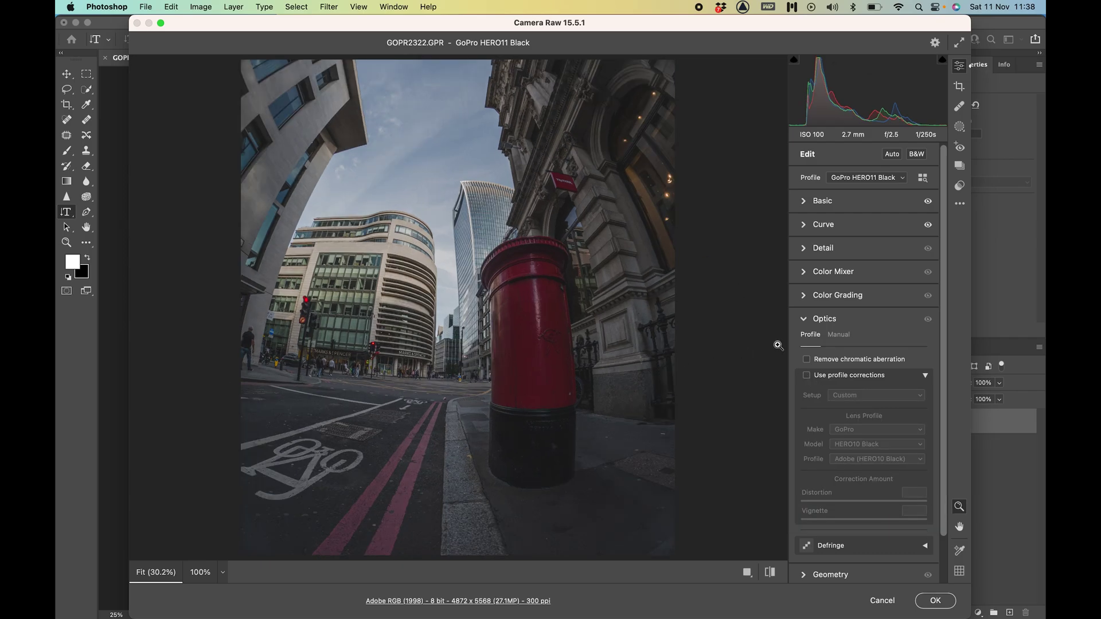
Re-enable the HERO10 Black profile corrections and accept the Camera Raw edits
left_click(807, 376)
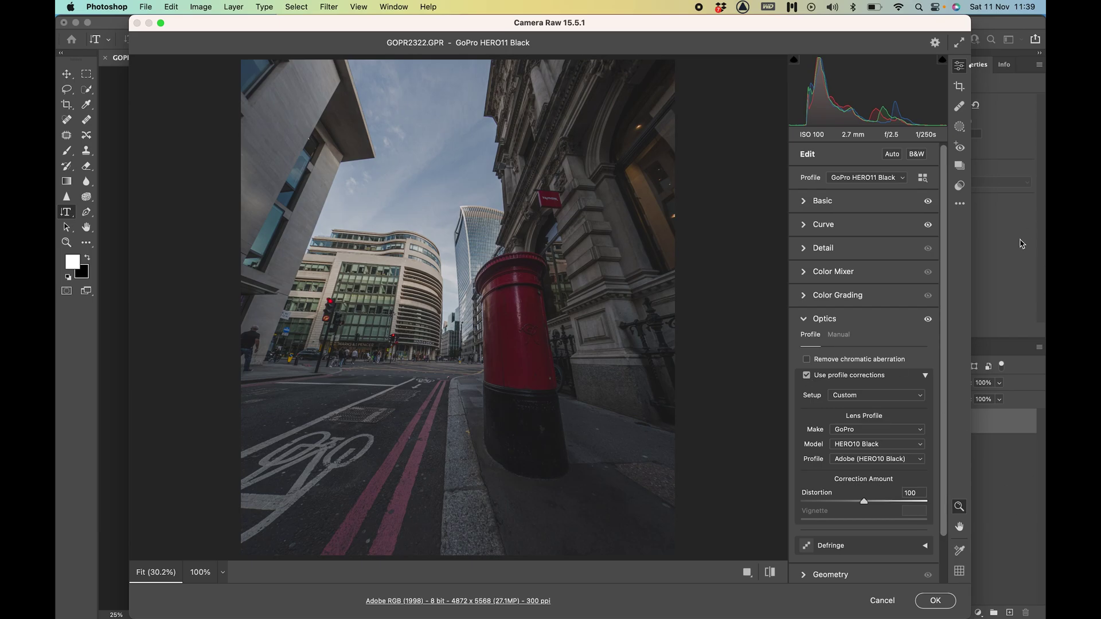
left_click(938, 604)
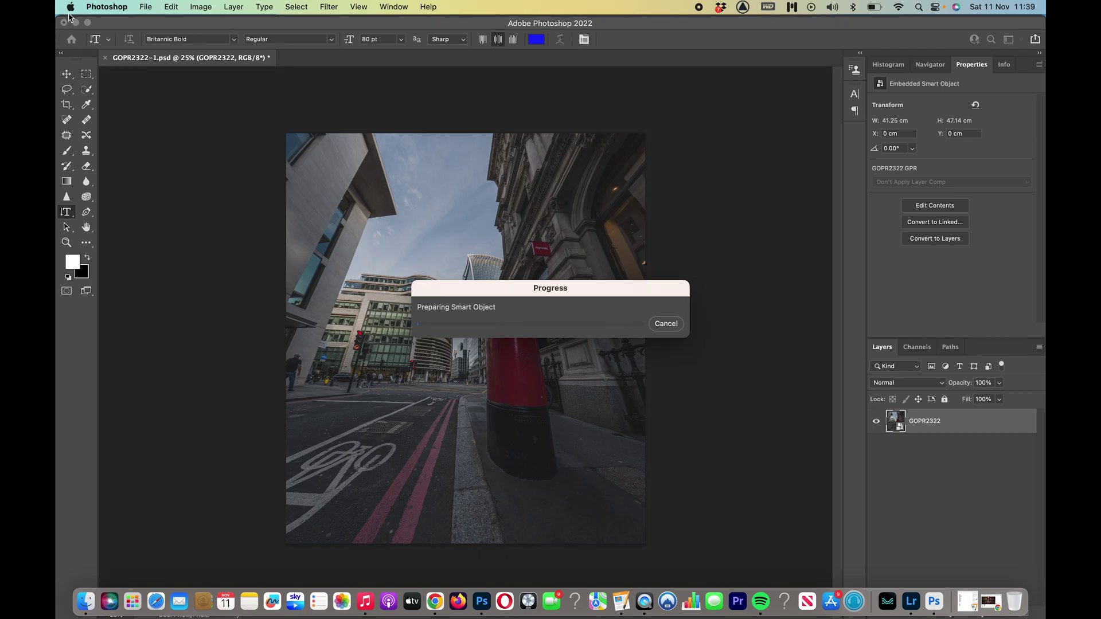
Bring Lightroom forward via Mission Control and enable Remove Chromatic Aberration on the Tower Bridge photo
key("ctrl+Up")
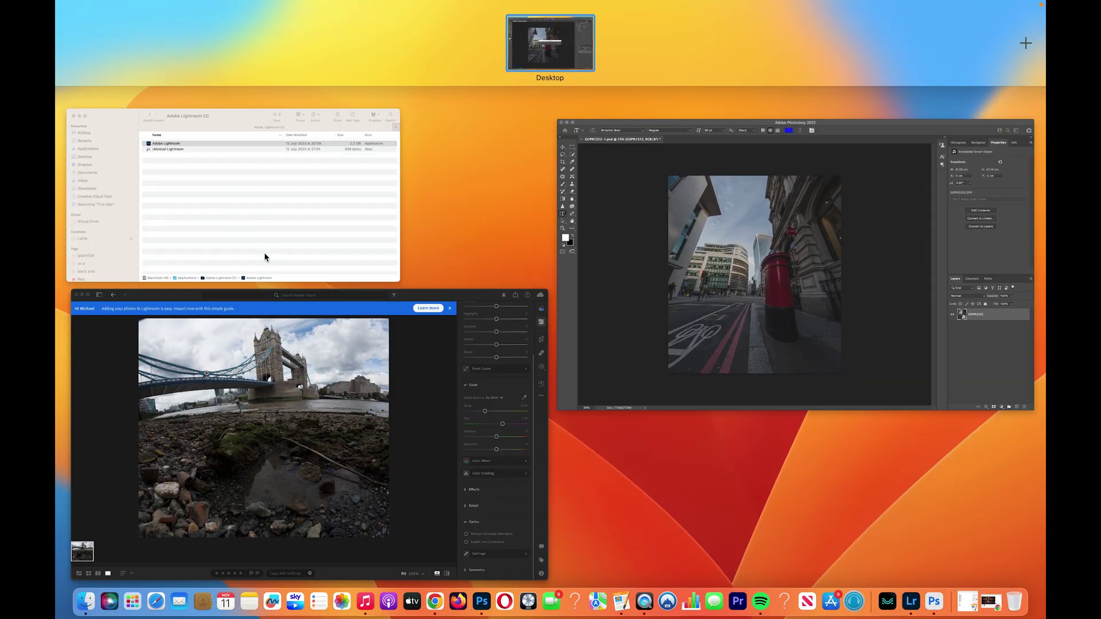
left_click(345, 451)
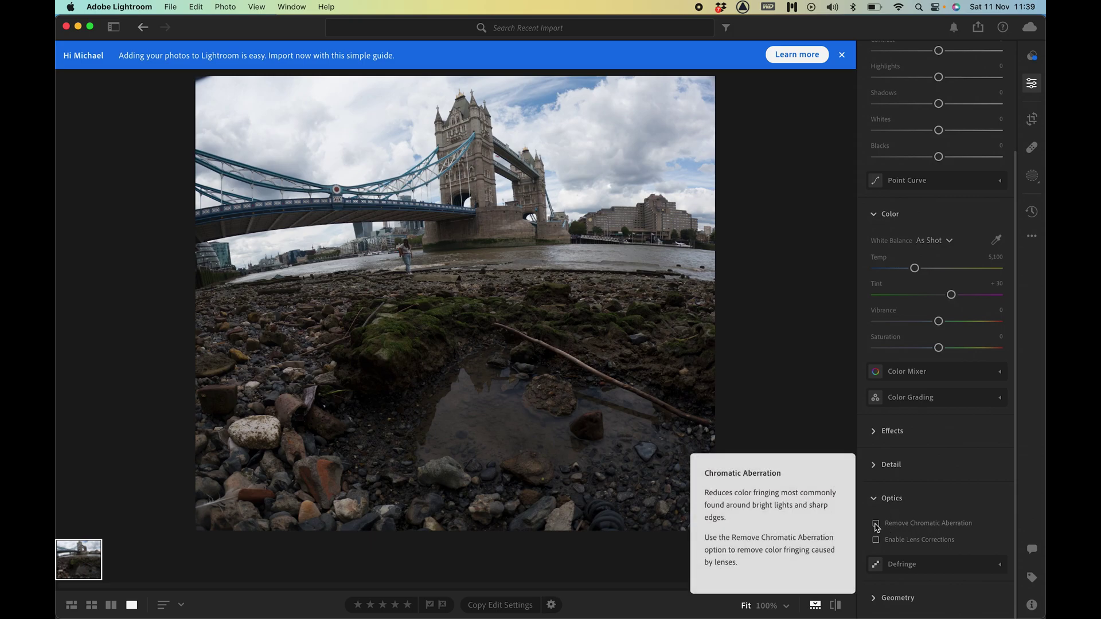
left_click(876, 524)
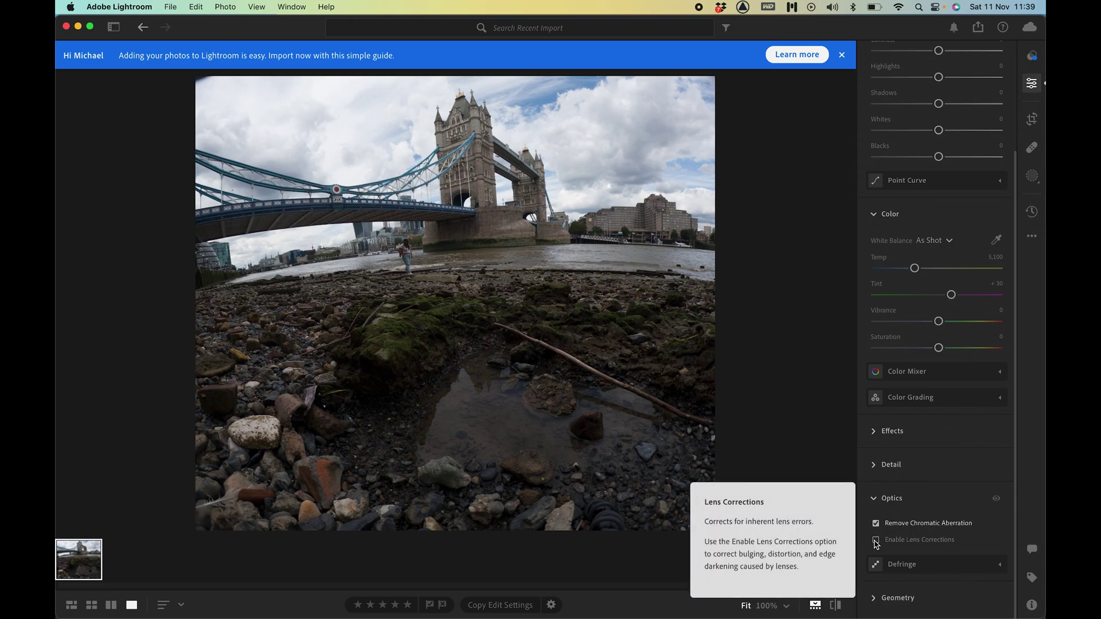
Enable lens corrections and set the lens profile Make to DJI
left_click(876, 543)
scroll(912, 551, "down", 2)
scroll(916, 552, "down", 1)
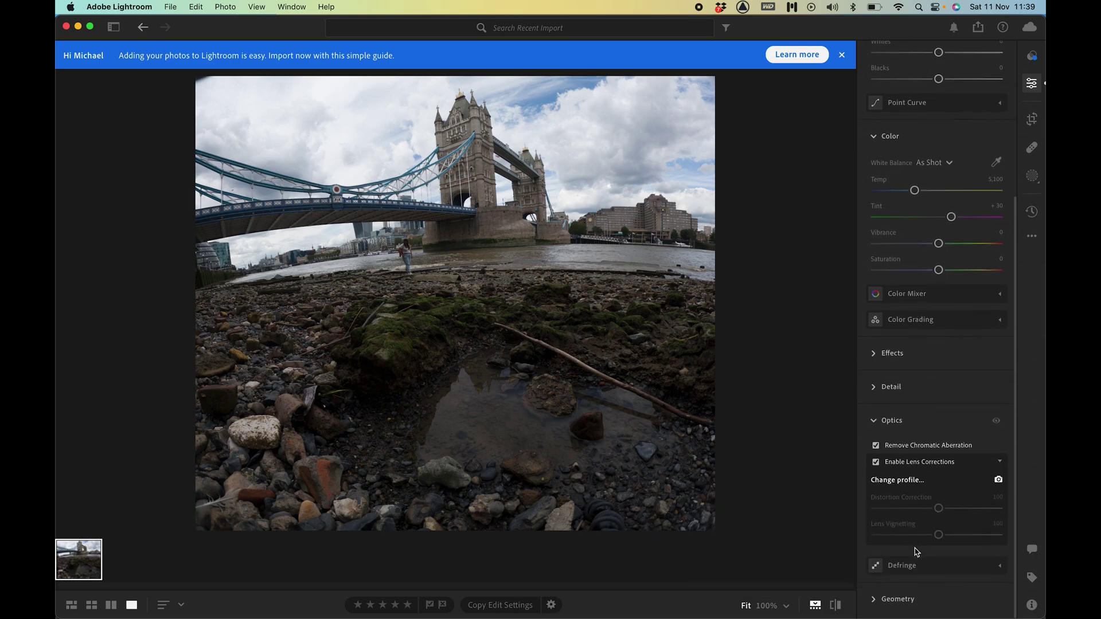
left_click(998, 481)
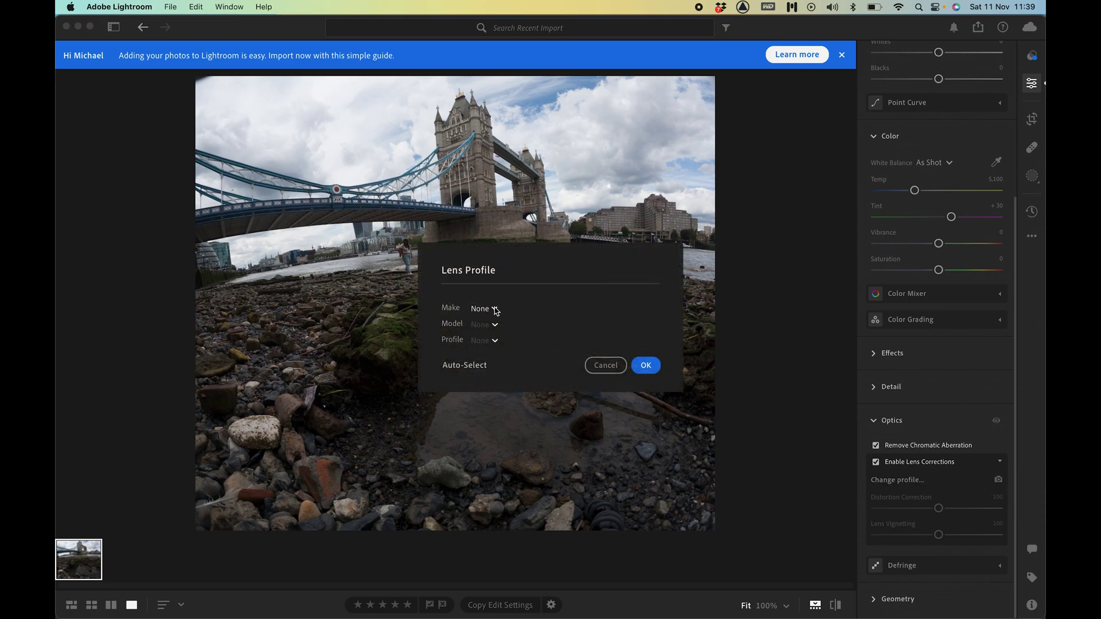
left_click(495, 310)
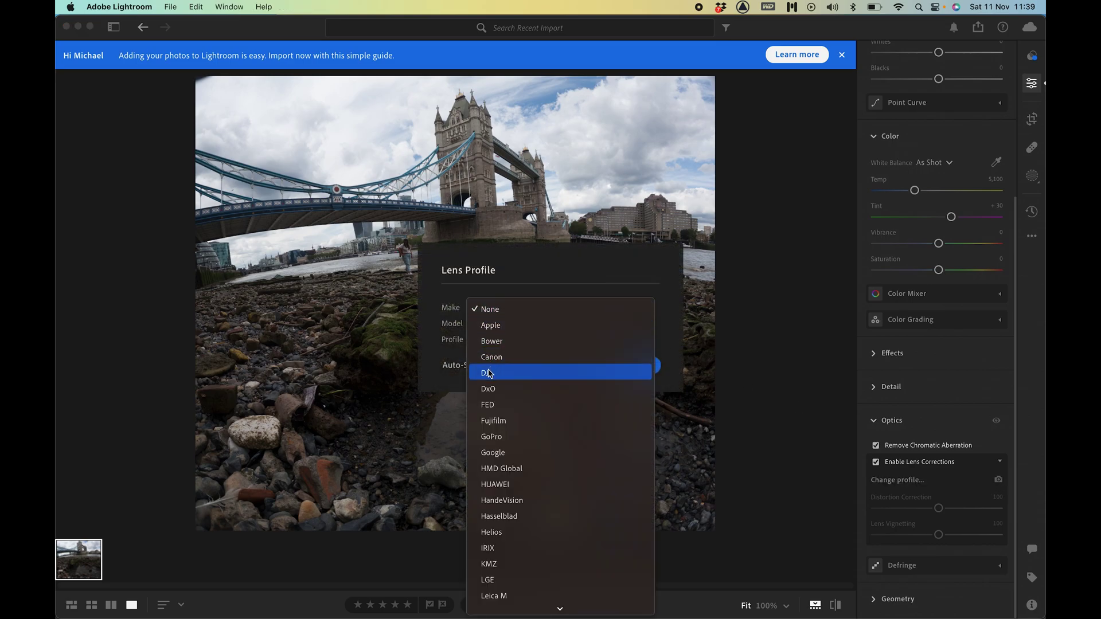
left_click(489, 373)
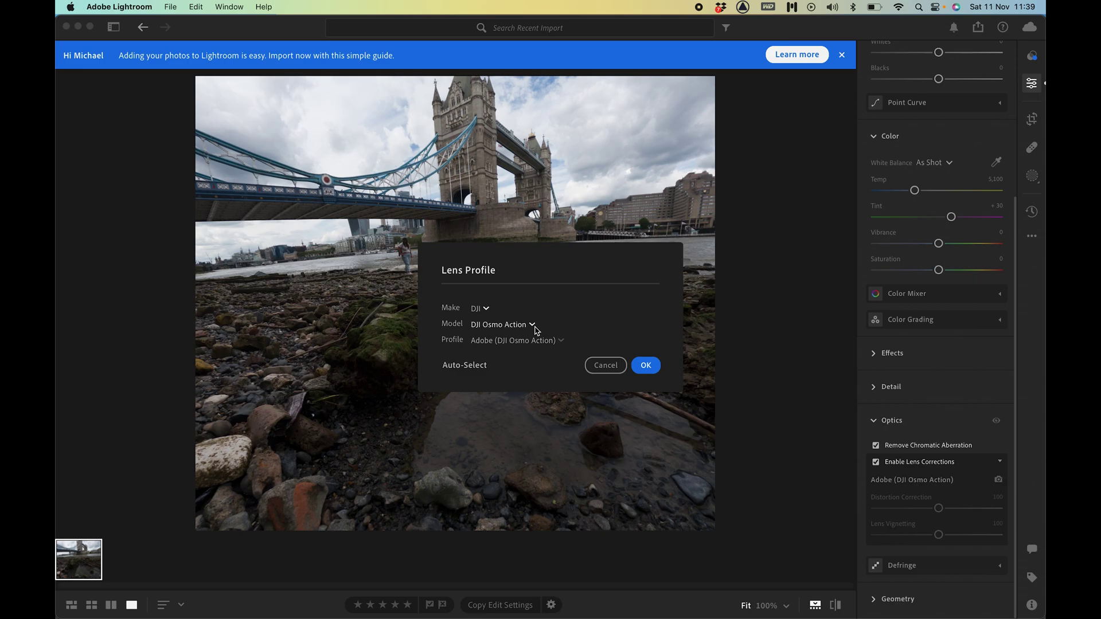
Choose the DJI Osmo Action model profile and confirm it
left_click(535, 327)
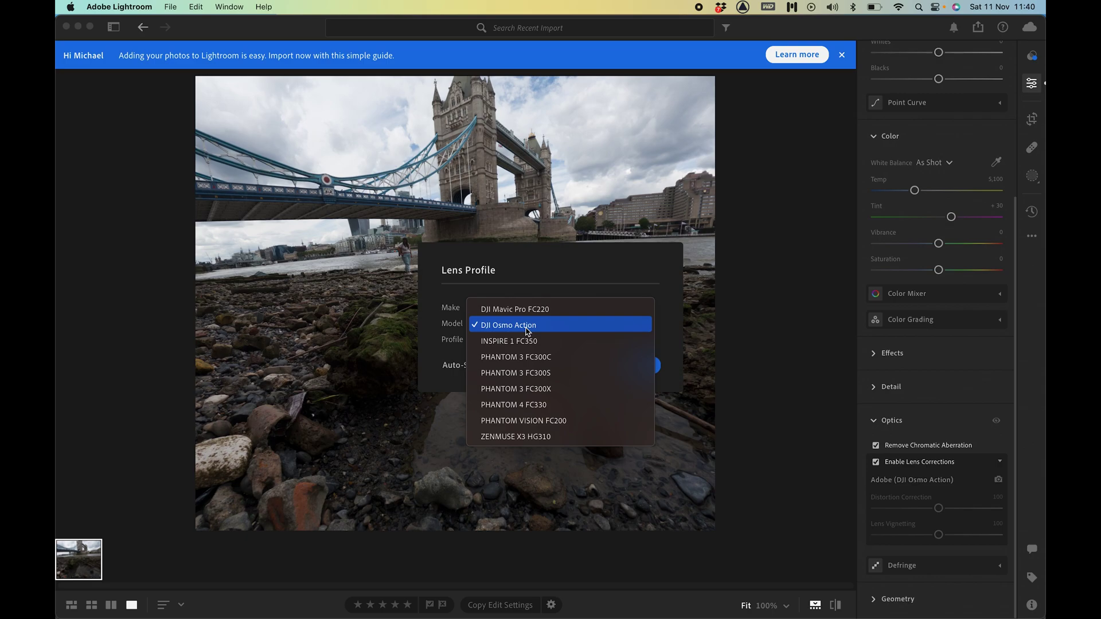
left_click(527, 331)
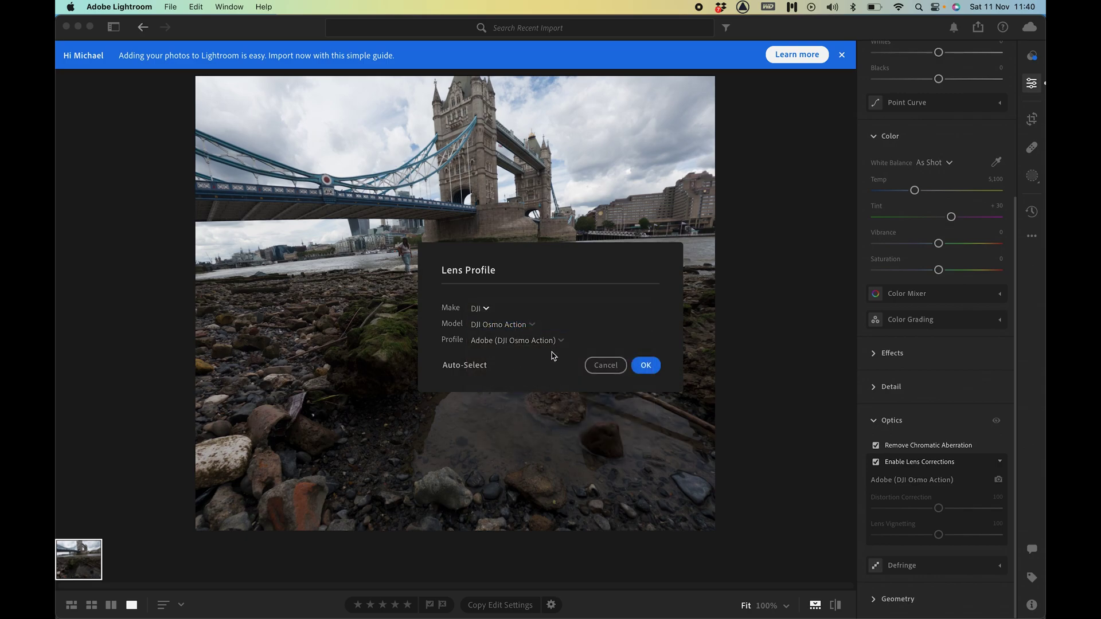
left_click(647, 367)
left_click(643, 361)
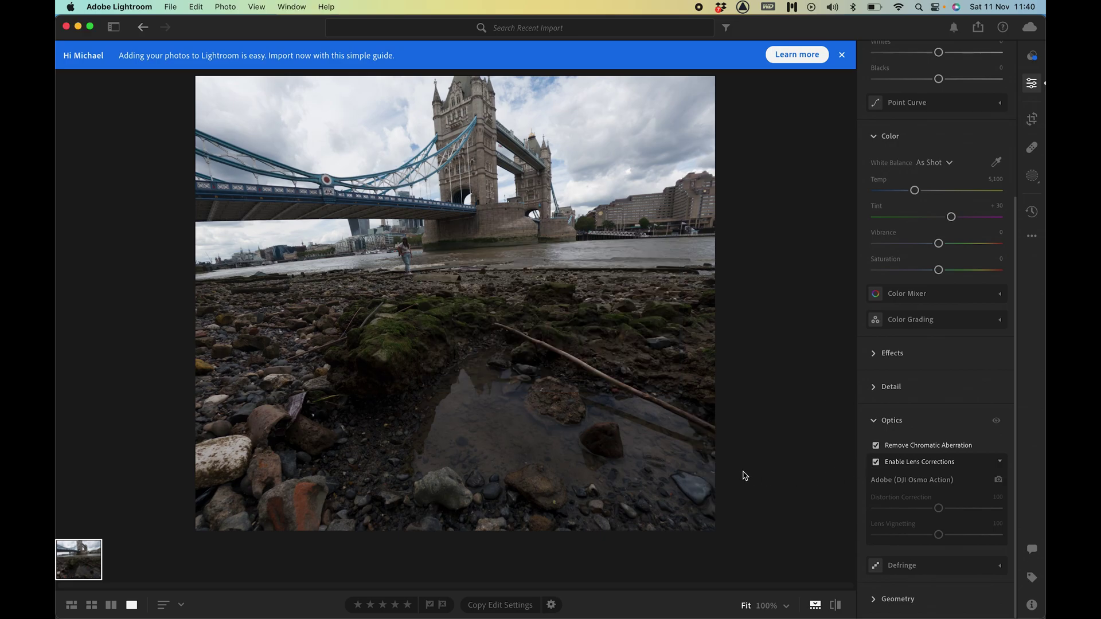
left_click(877, 464)
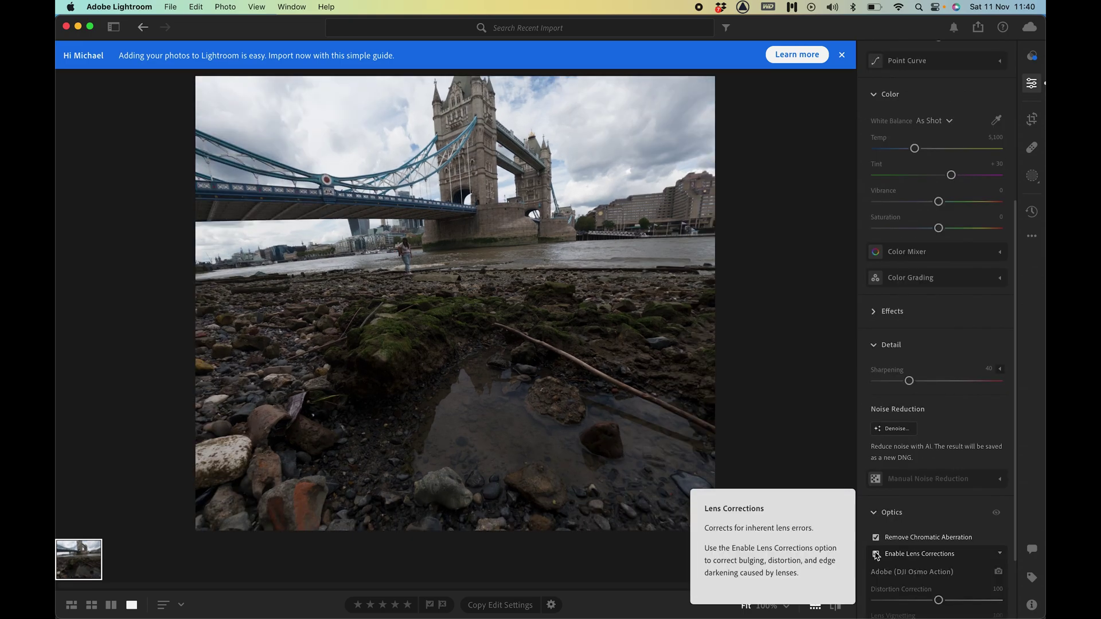
left_click(877, 554)
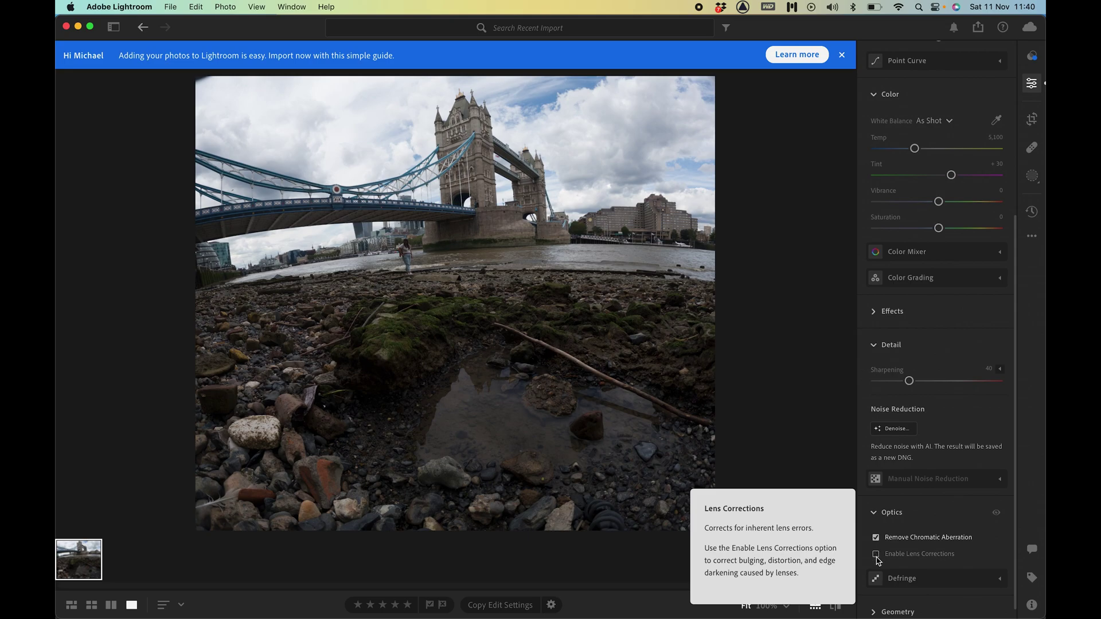
left_click(876, 554)
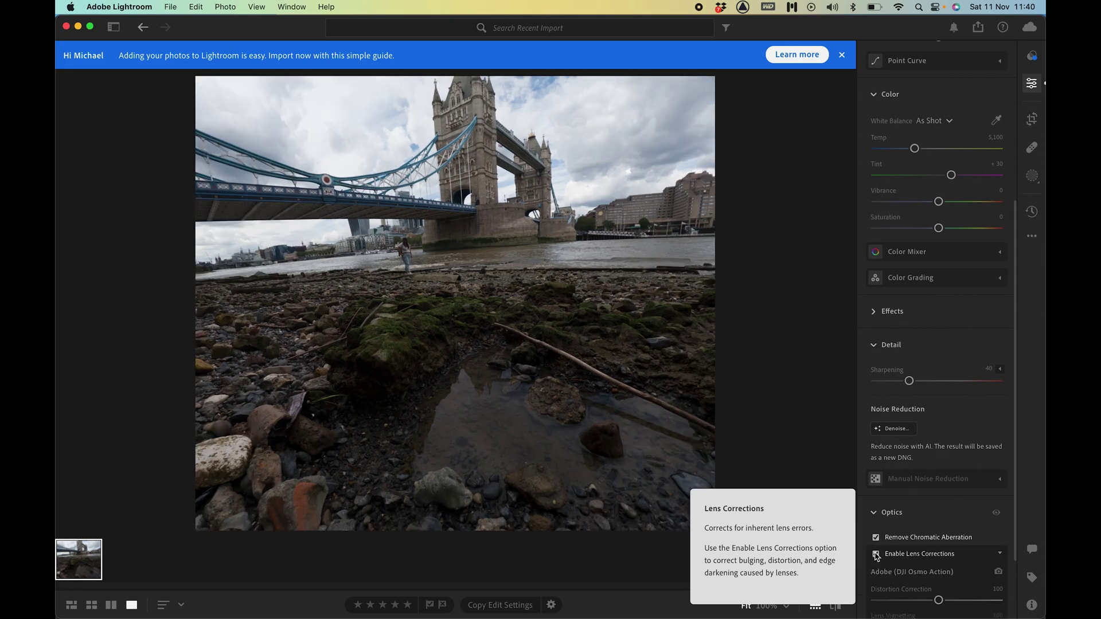